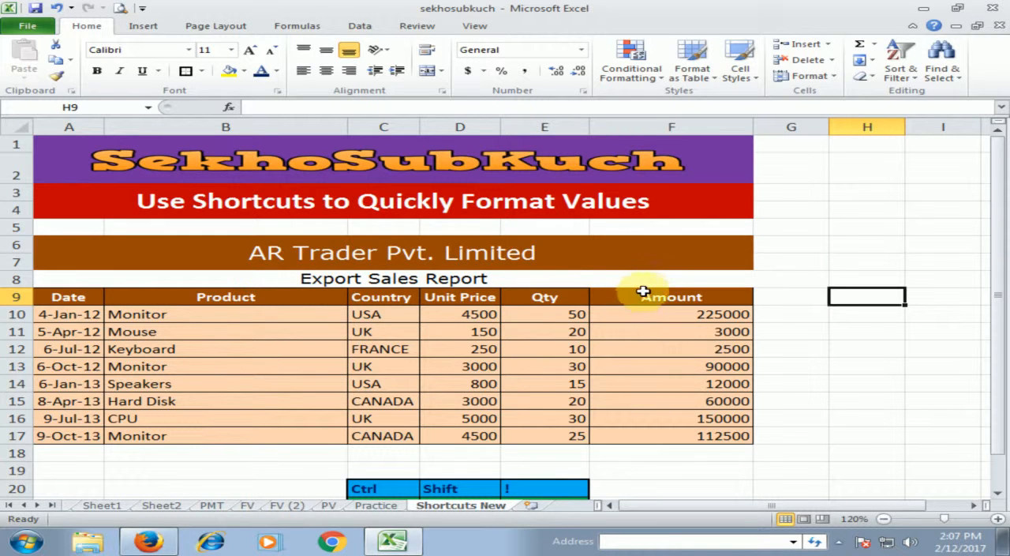
Select the Amount values in F10:F17 of the Export Sales Report
click(734, 314)
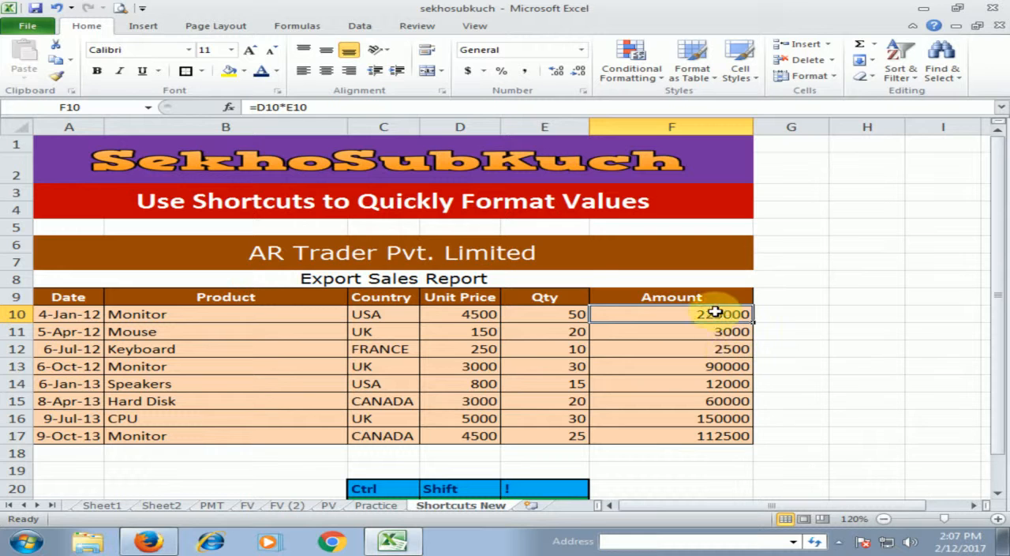
drag(705, 315, 711, 430)
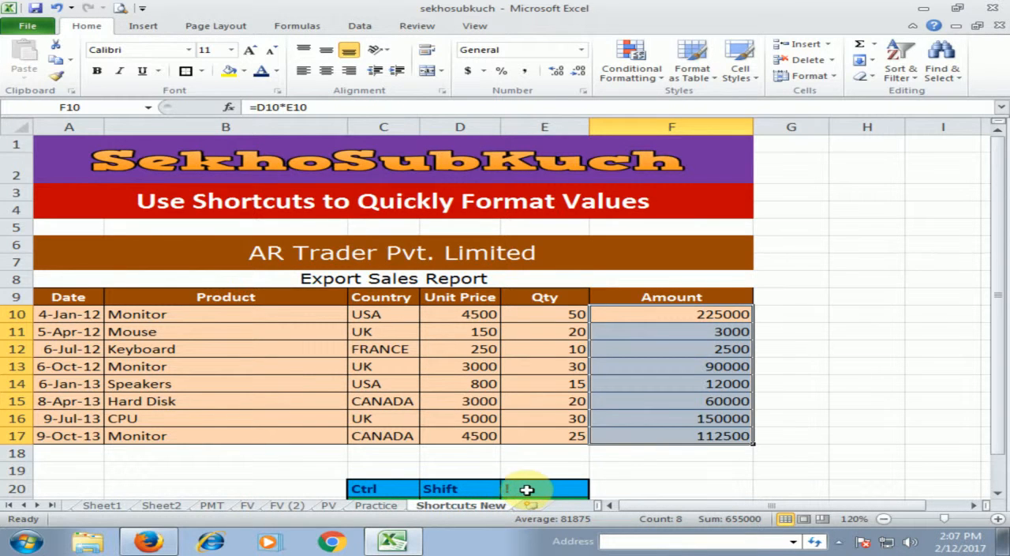
scroll(609, 456, down, 2)
scroll(620, 446, up, 1)
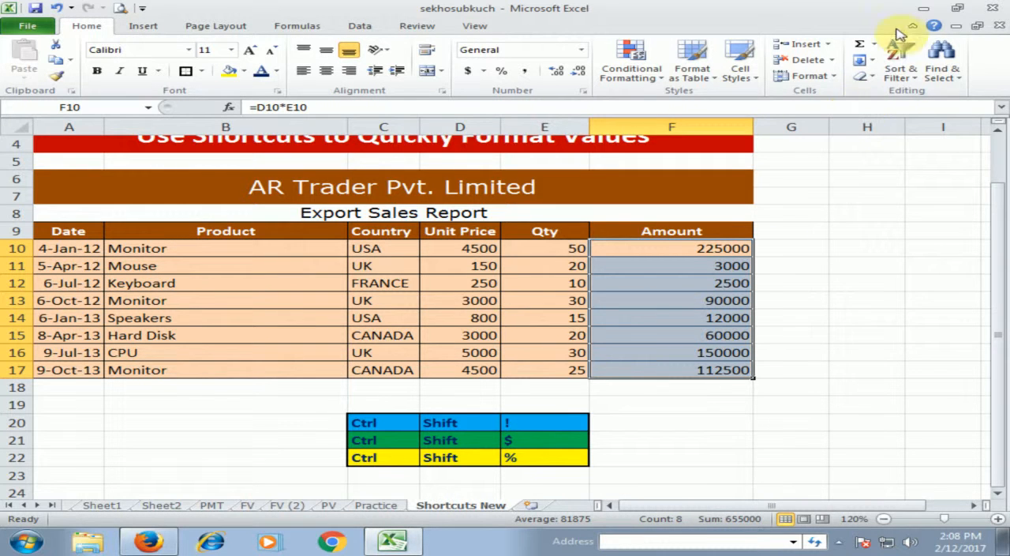
Open the keyboard850 picture from the desktop, examine the number-row symbol keys and return to the workbook
click(923, 10)
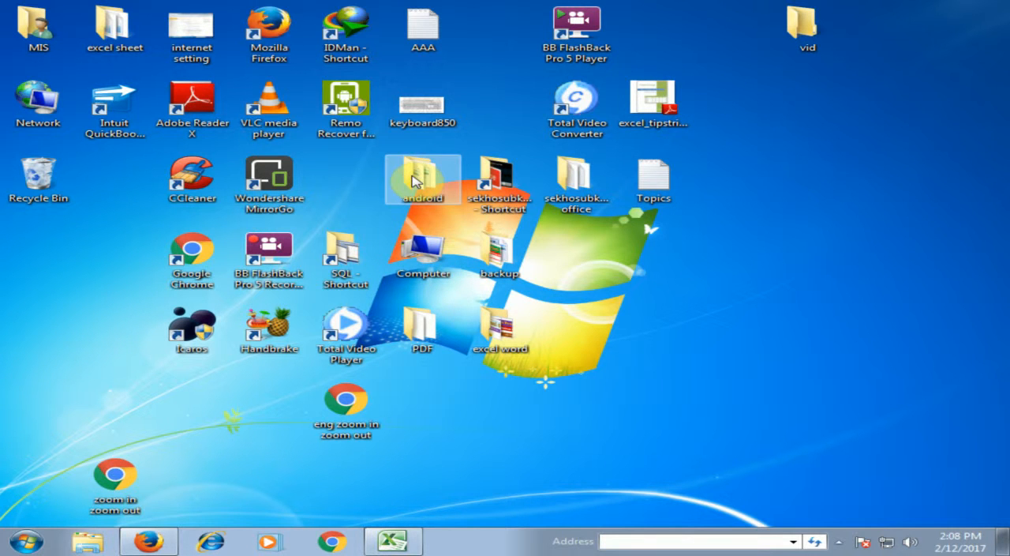
click(420, 111)
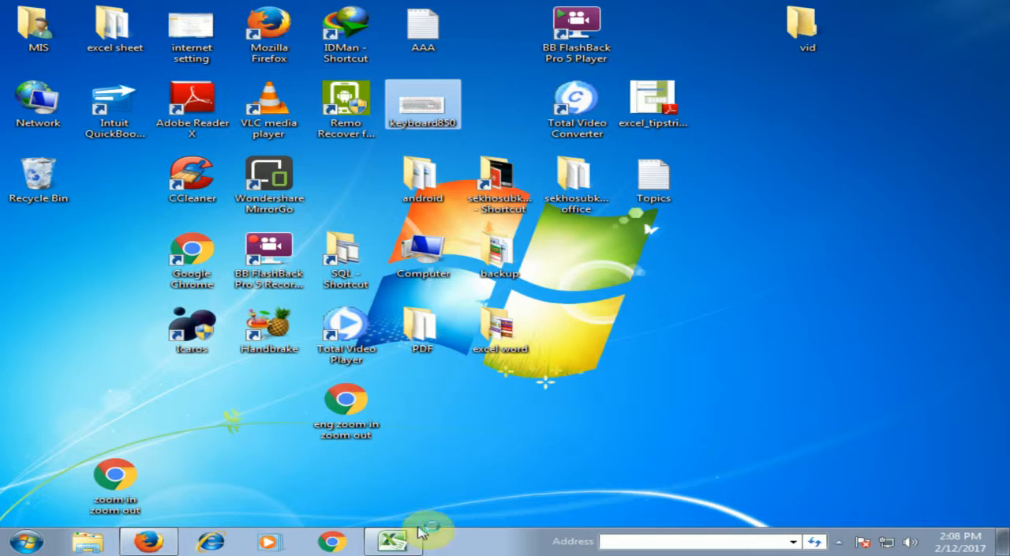
click(418, 532)
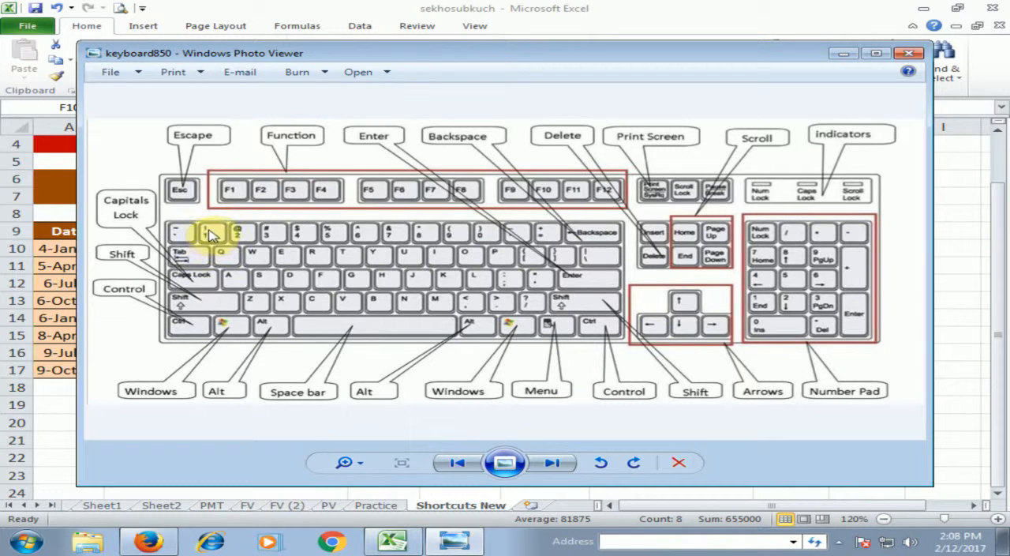
click(845, 54)
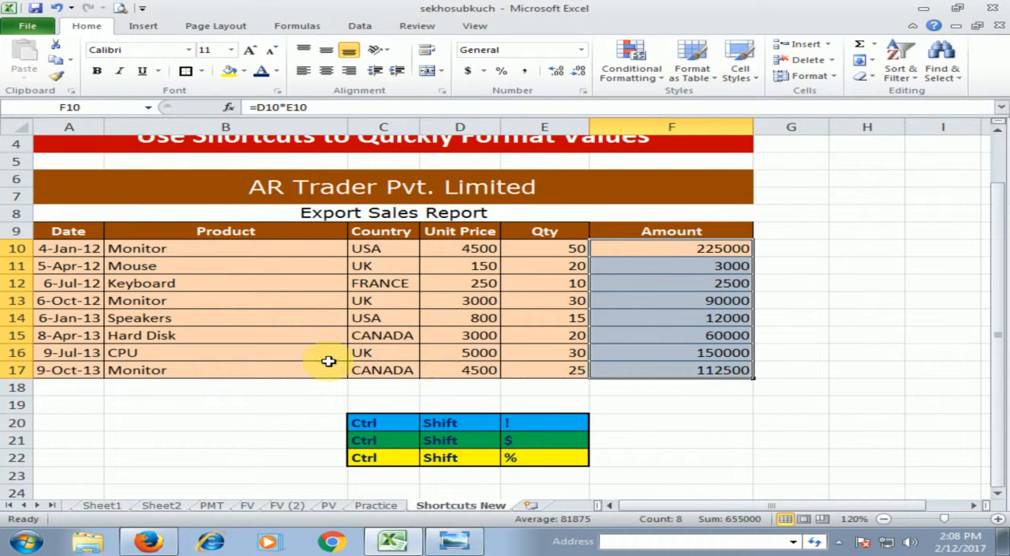
Try the Number format with thousands separators and two decimals on the Amount values in F10:F17, and undo it
key(ctrl+shift+1)
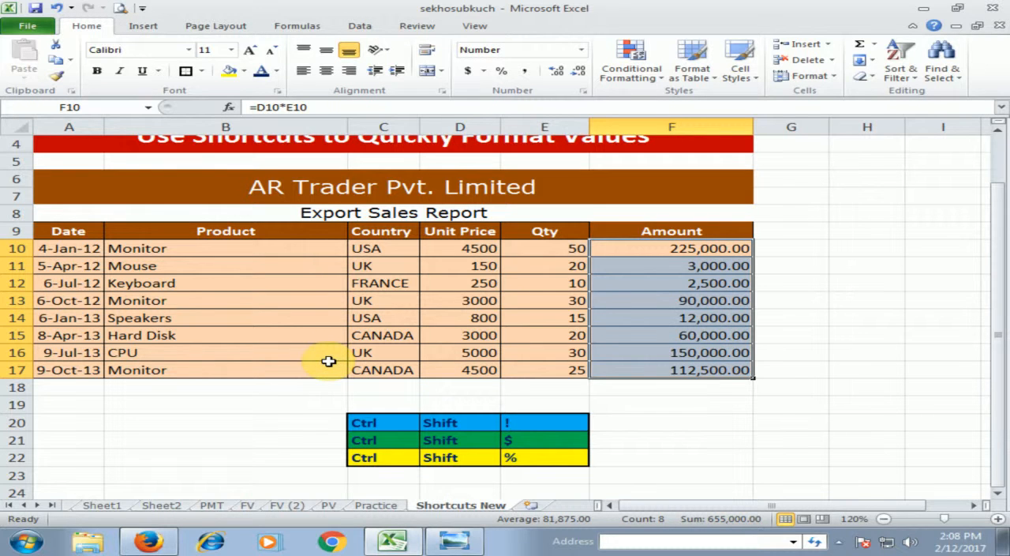
click(725, 249)
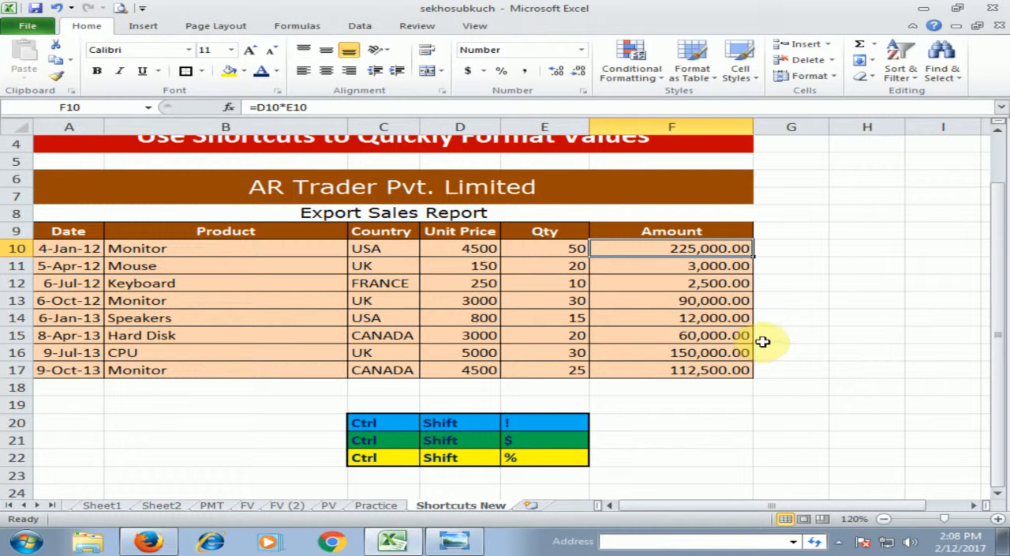
click(718, 283)
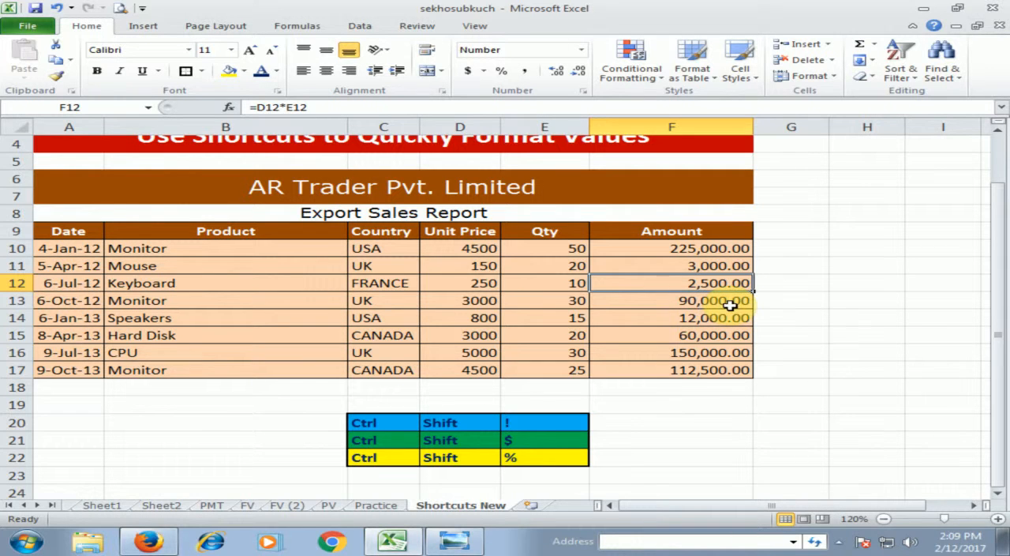
click(795, 287)
key(ctrl+z)
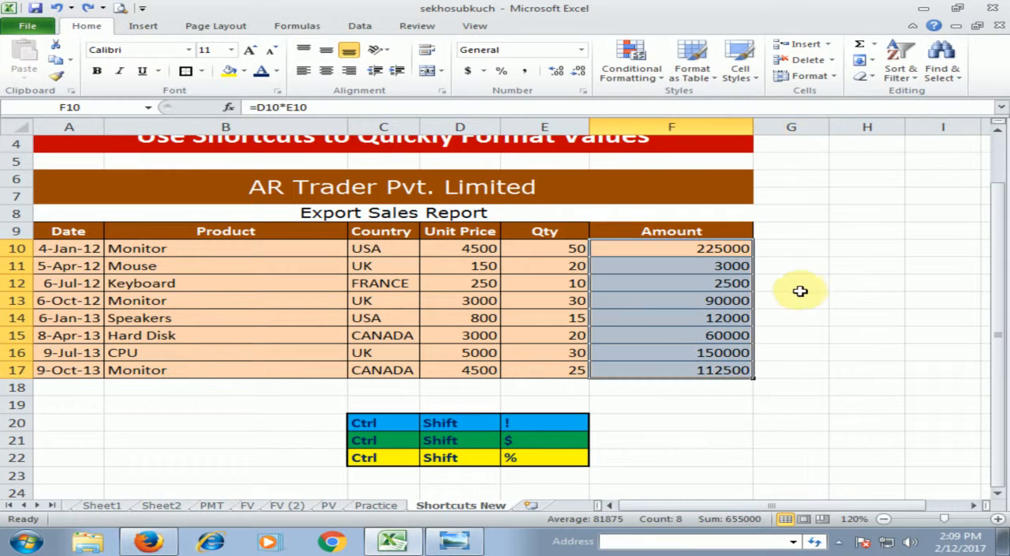
click(789, 280)
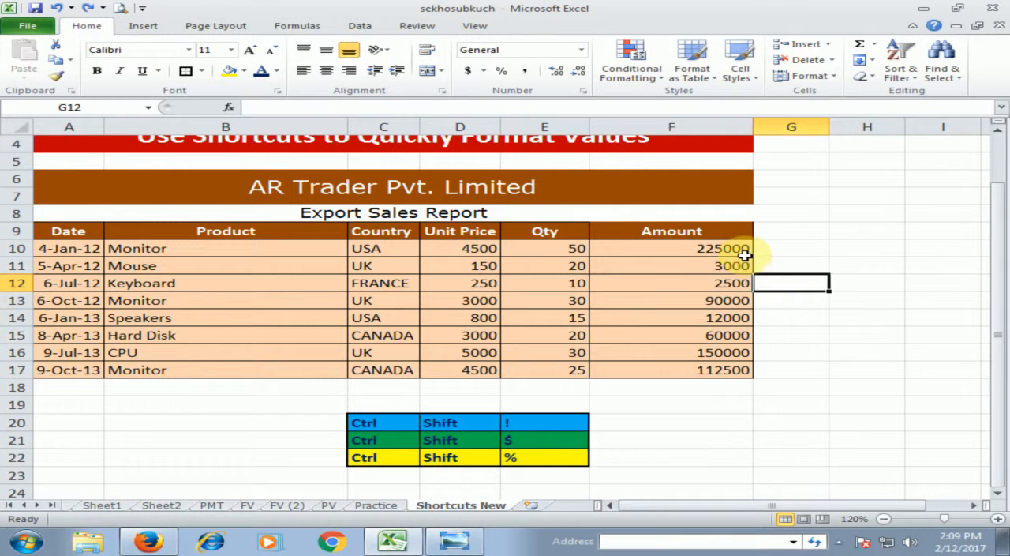
Format the Amount values in F10:F17 as Currency with a dollar sign and two decimals
drag(716, 253, 718, 369)
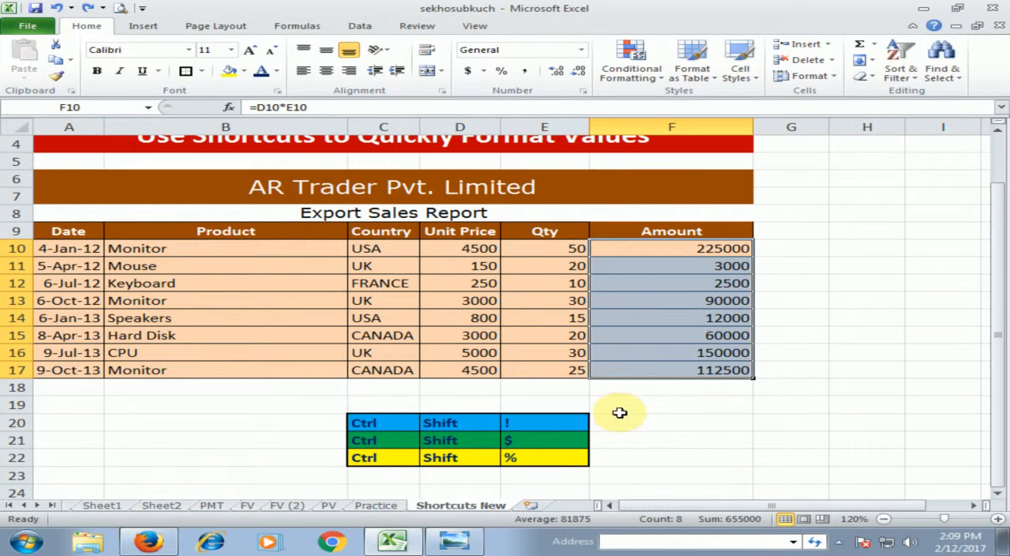
click(454, 540)
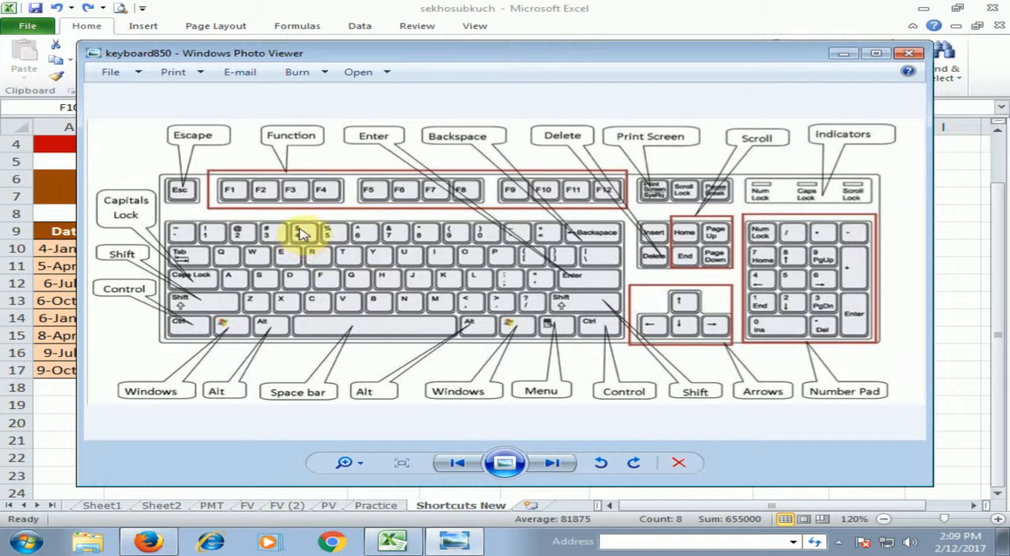
click(843, 53)
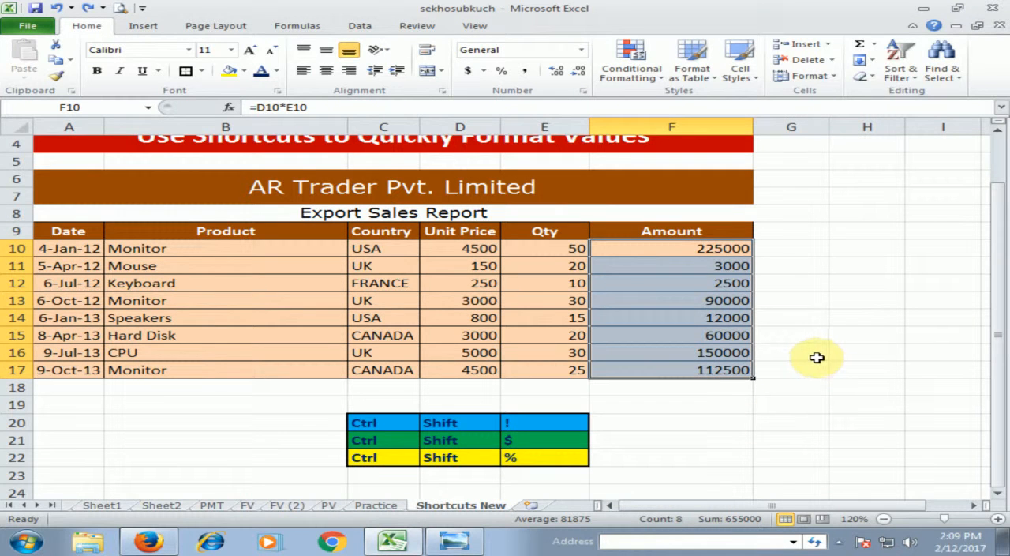
key(ctrl+shift+4)
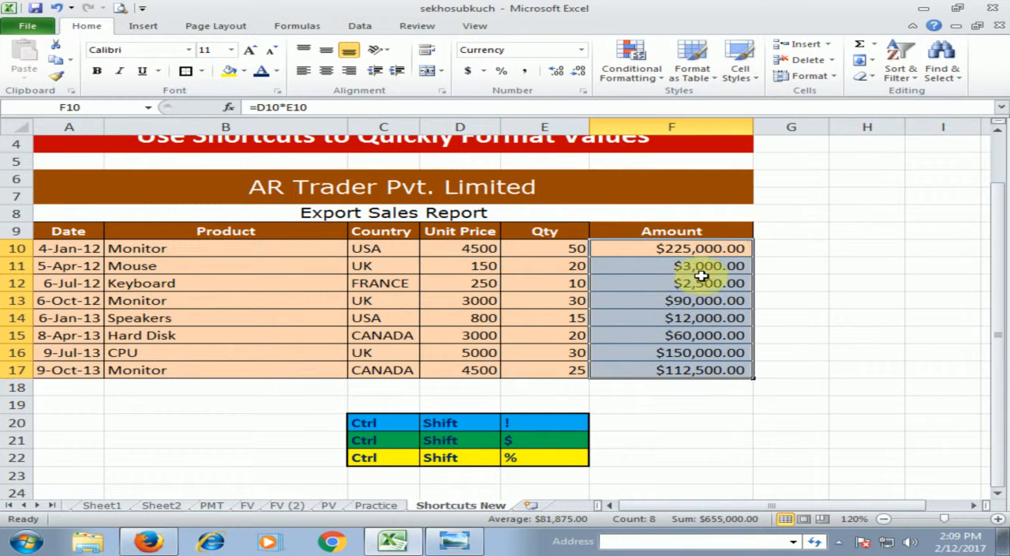
click(723, 267)
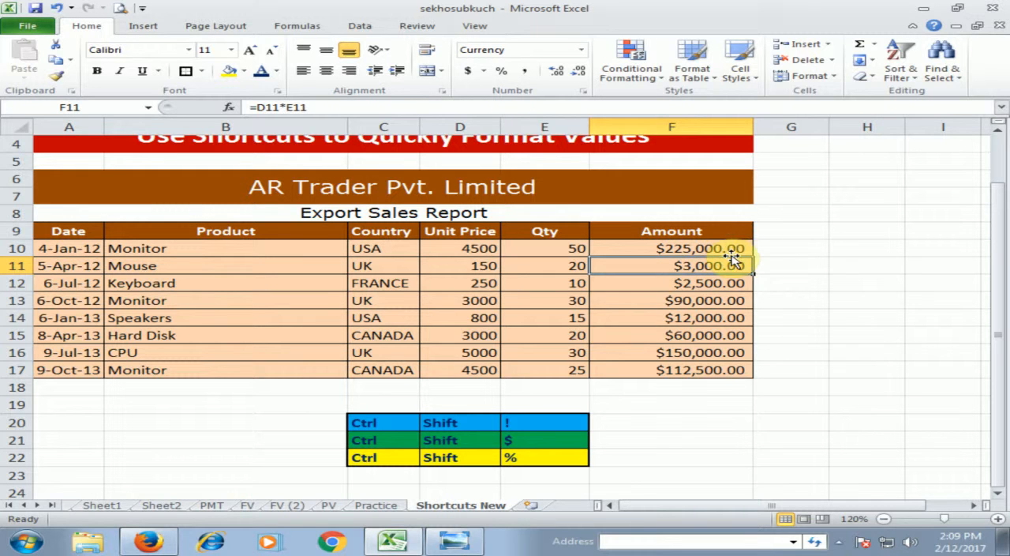
click(785, 289)
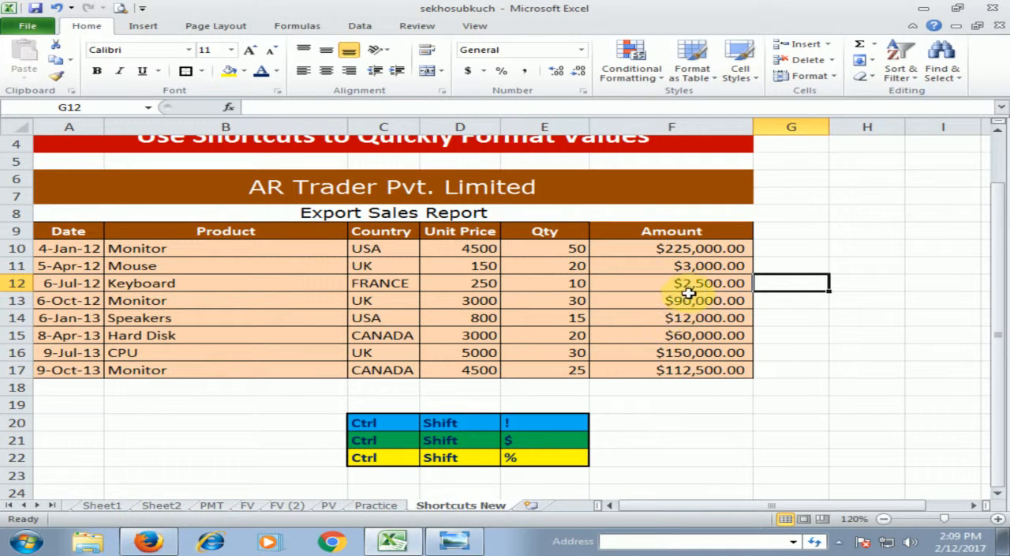
Enter 0.25 in H12 and apply the Percent Style to it
click(852, 276)
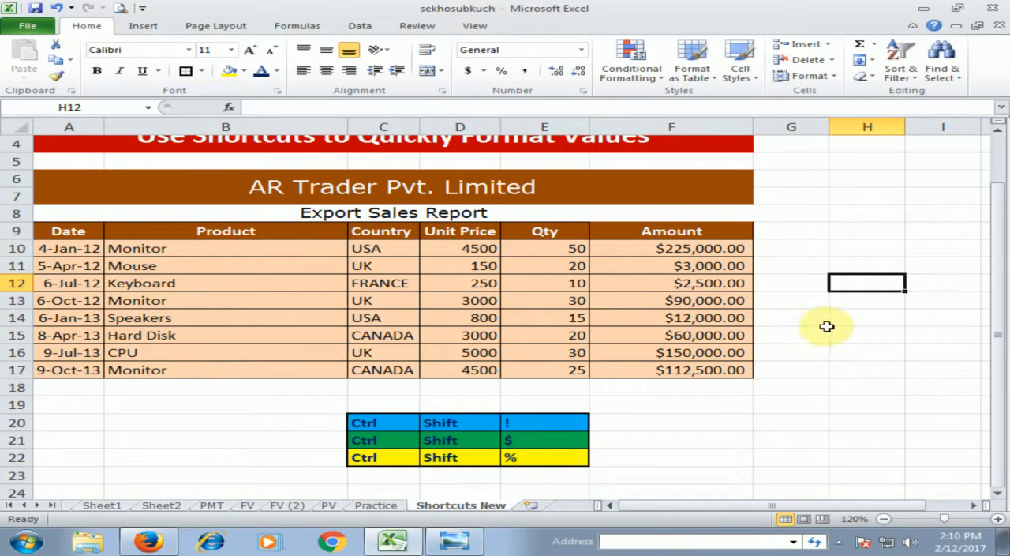
text(0.25)
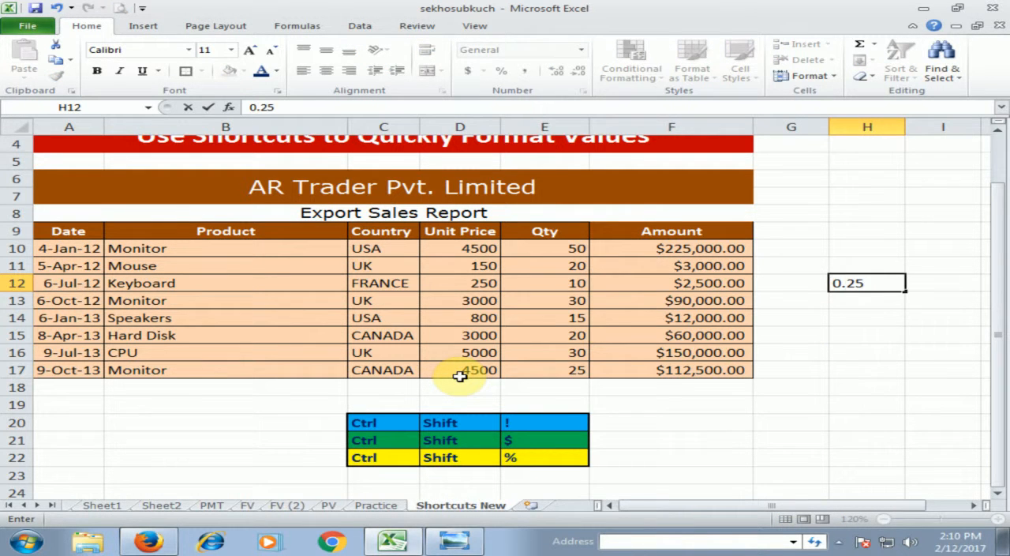
key(Return)
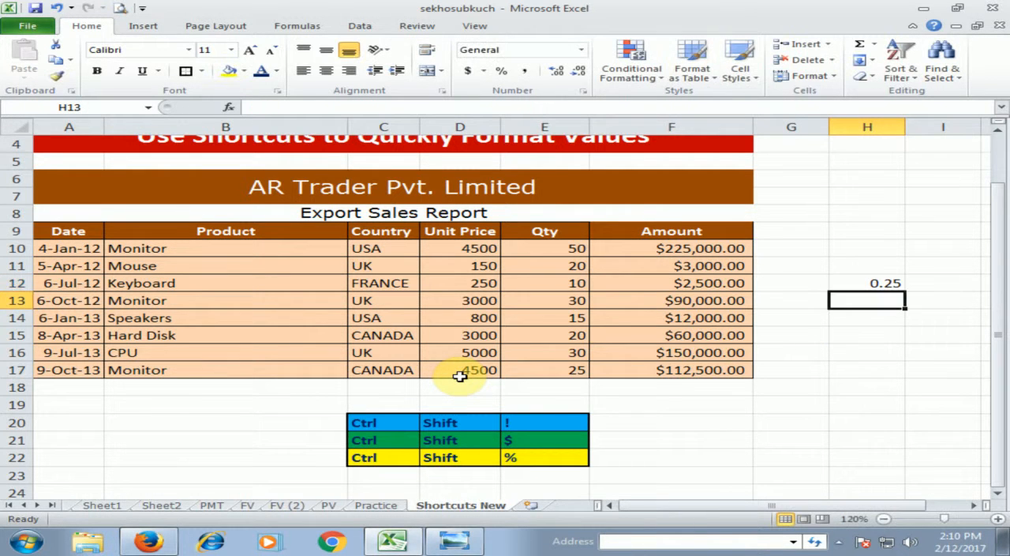
click(890, 282)
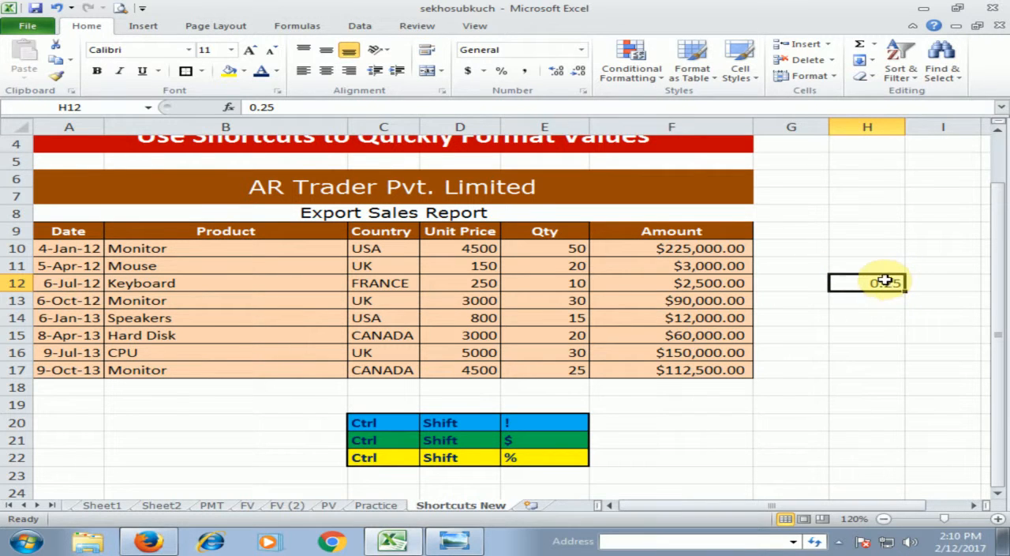
click(502, 73)
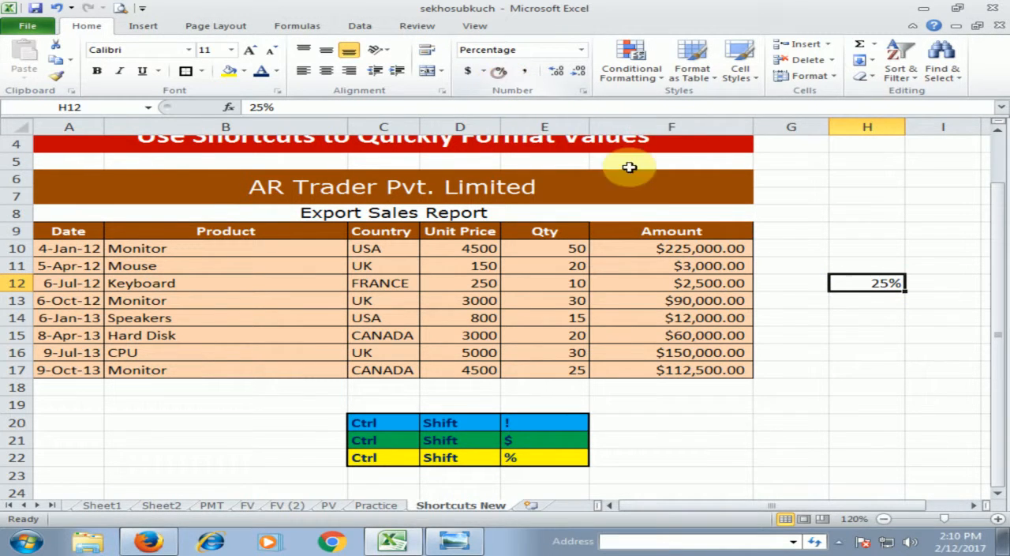
click(869, 317)
click(871, 278)
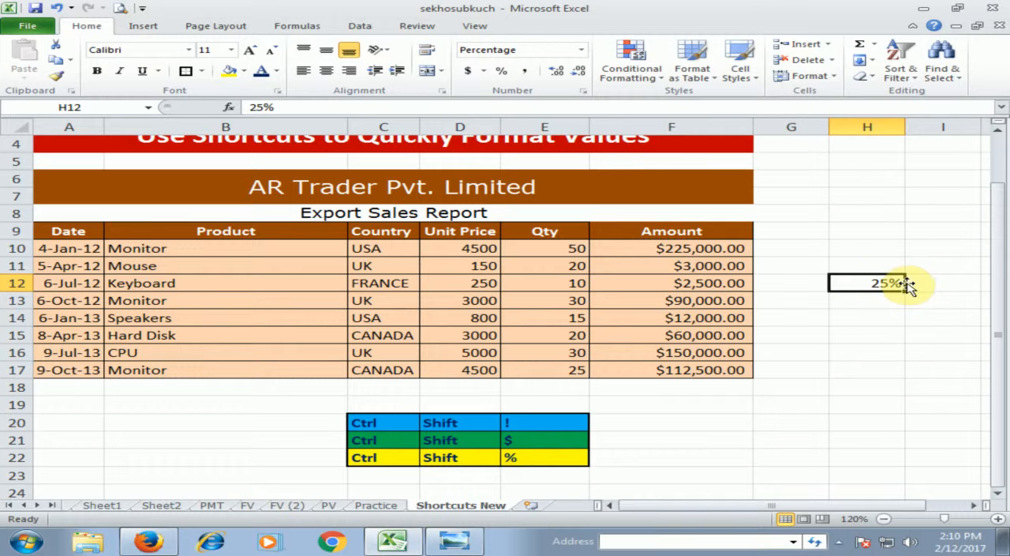
Enter 0.25 in H16 and format it as a percentage
click(866, 346)
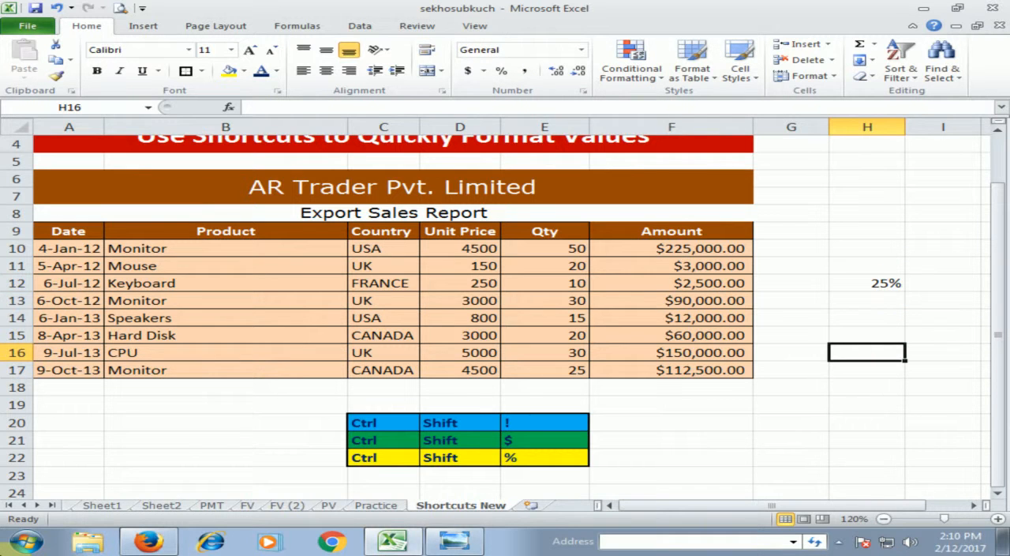
text(0.25)
key(Return)
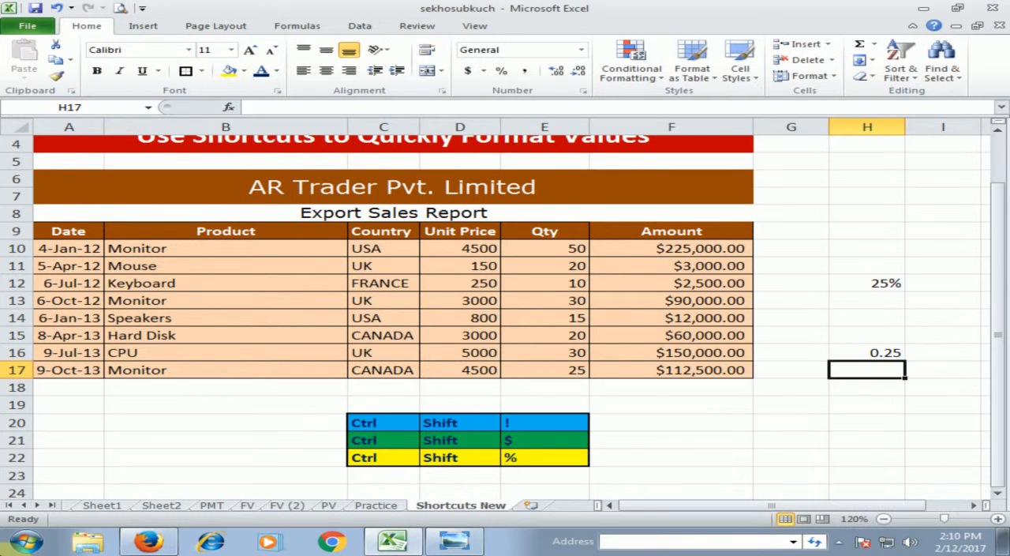
key(Up)
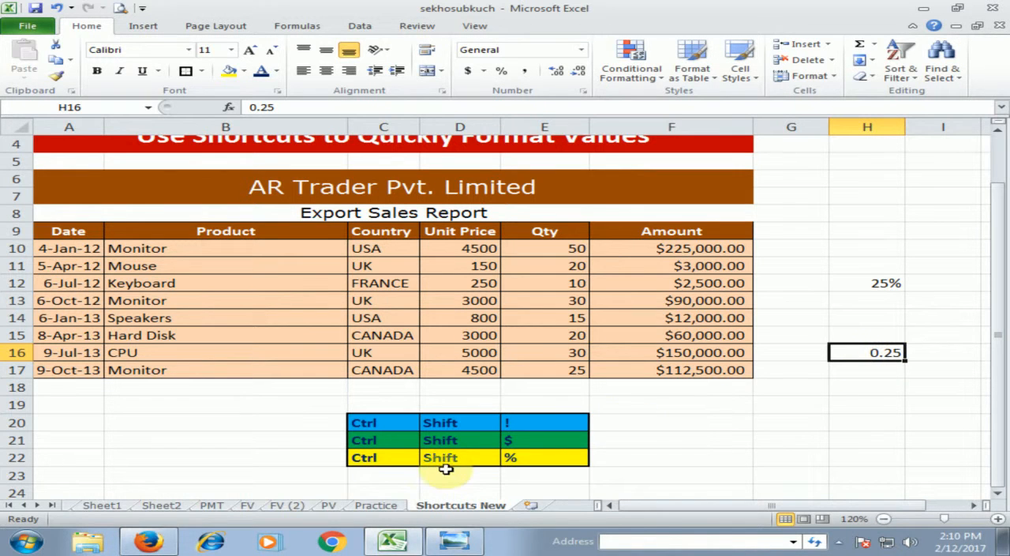
click(458, 544)
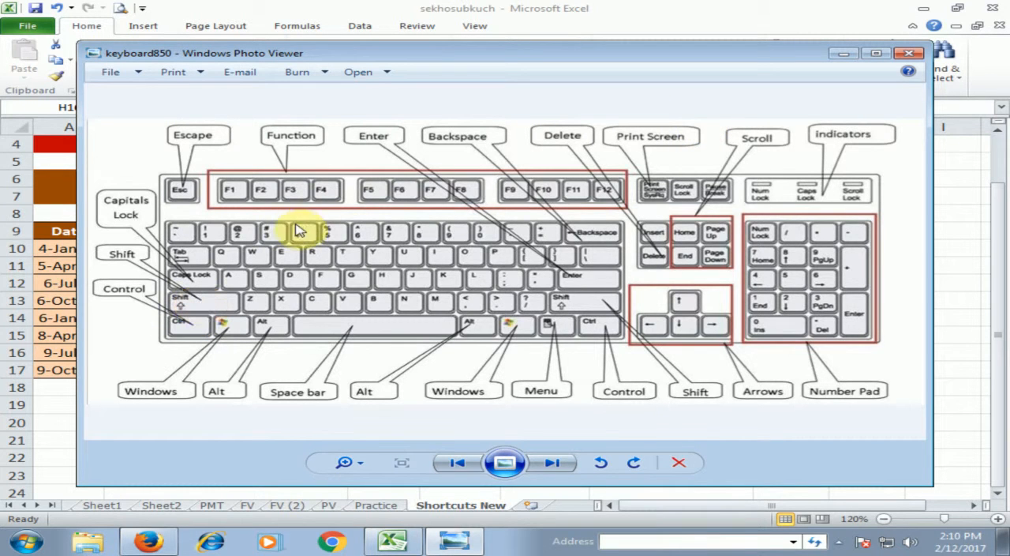
click(843, 60)
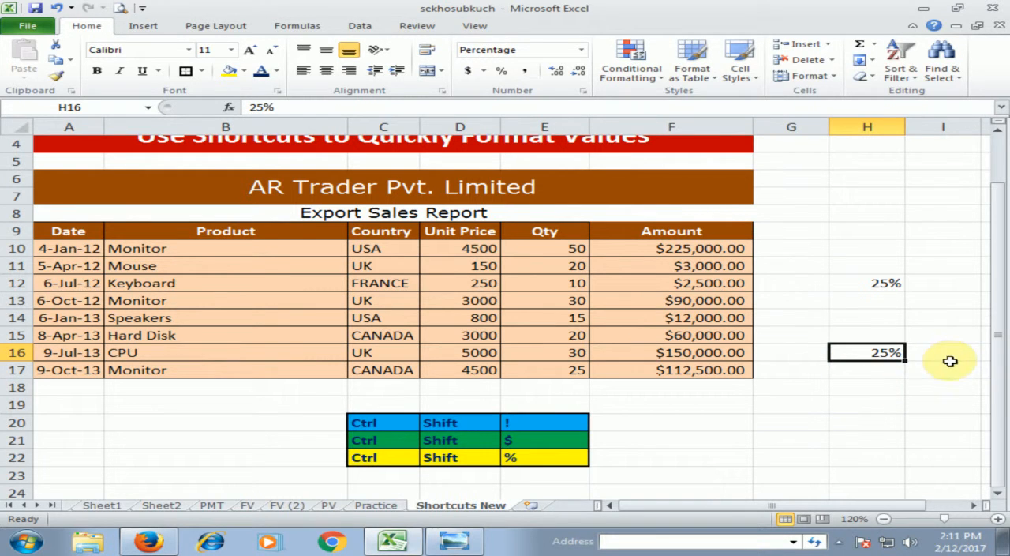
click(884, 404)
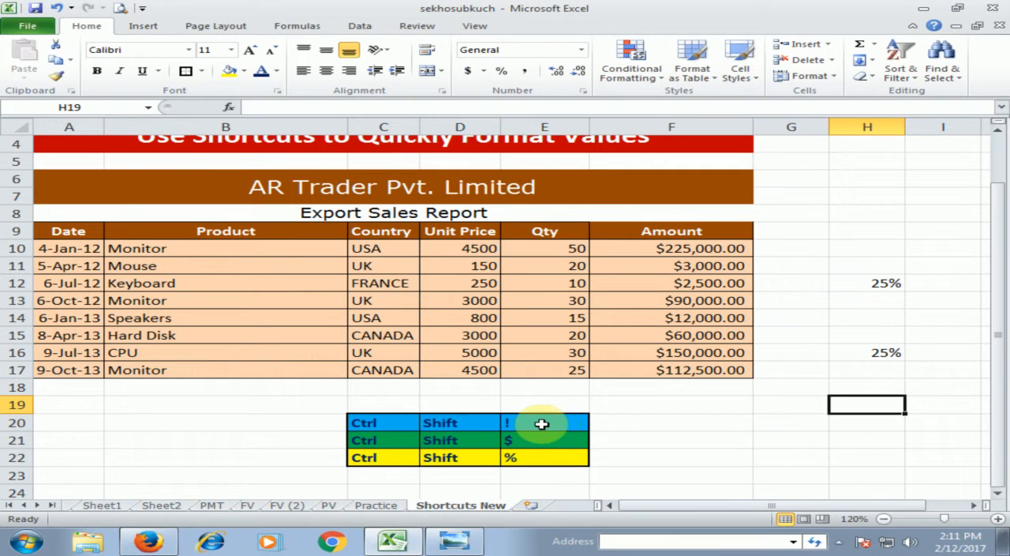
click(803, 412)
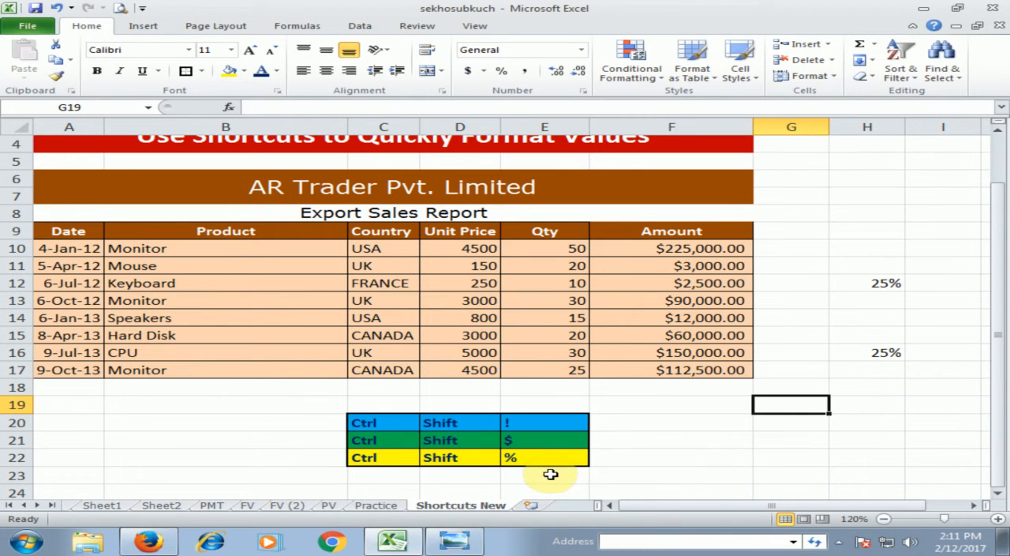
click(718, 439)
scroll(719, 435, up, 1)
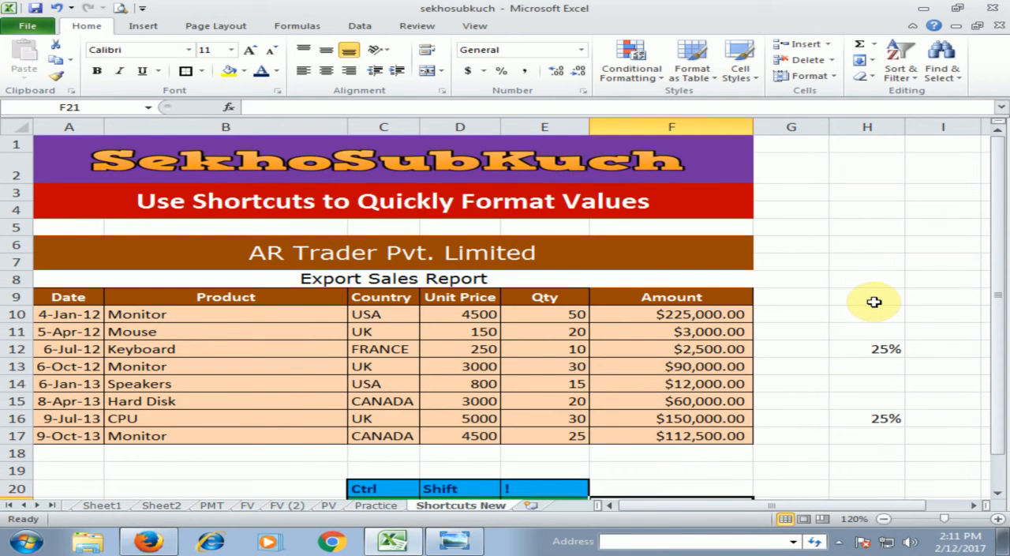